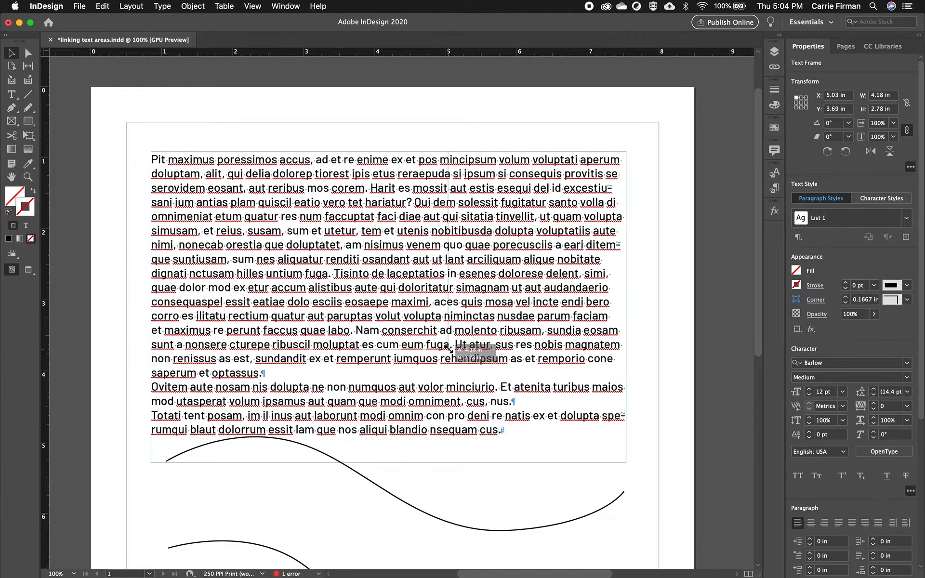
pyautogui.scroll(-5, 481, 343)
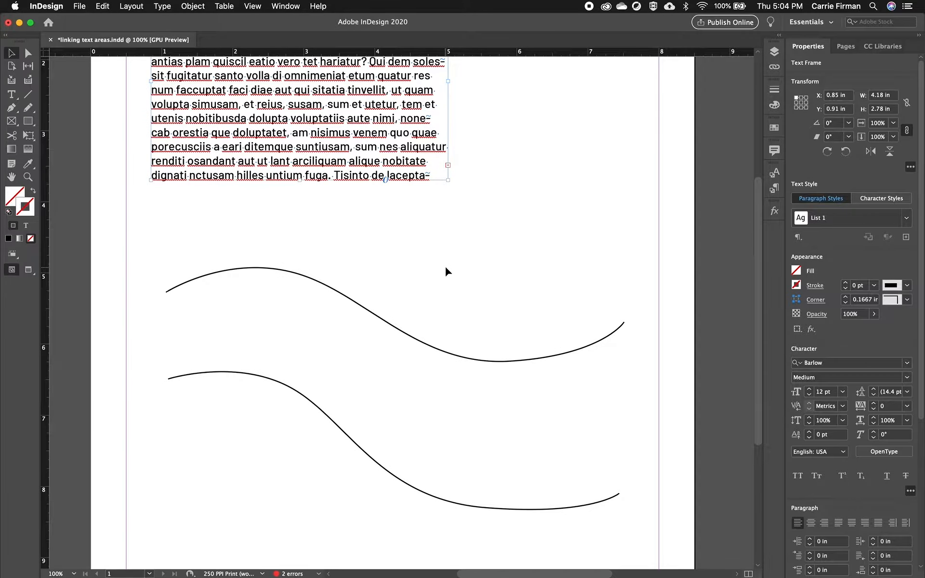
pyautogui.moveTo(543, 532); pyautogui.dragTo(352, 293)
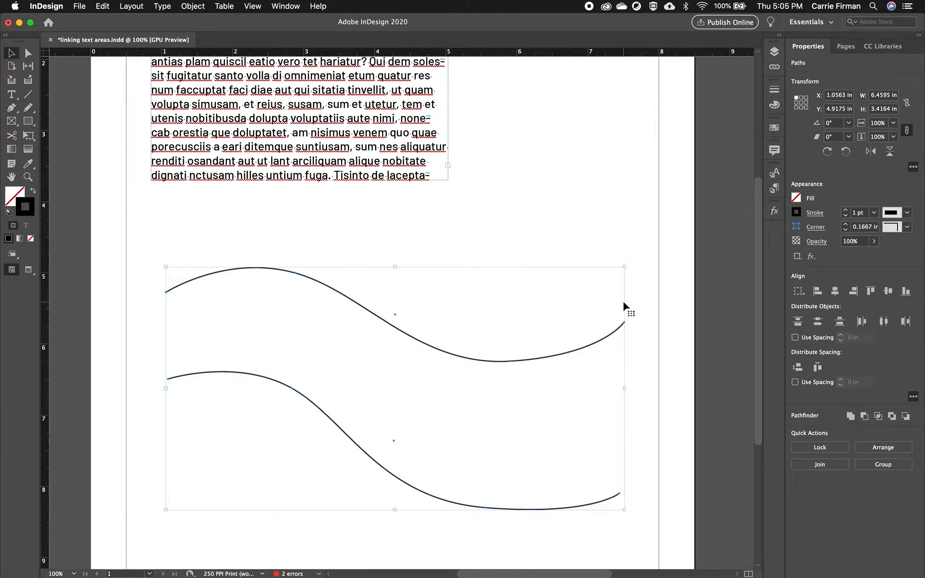
pyautogui.click(646, 306)
# - Move the text frame to X 0.76 in, Y 0.79 in and resize it to about 3.41 by 3.52 in
pyautogui.scroll(6, 609, 330)
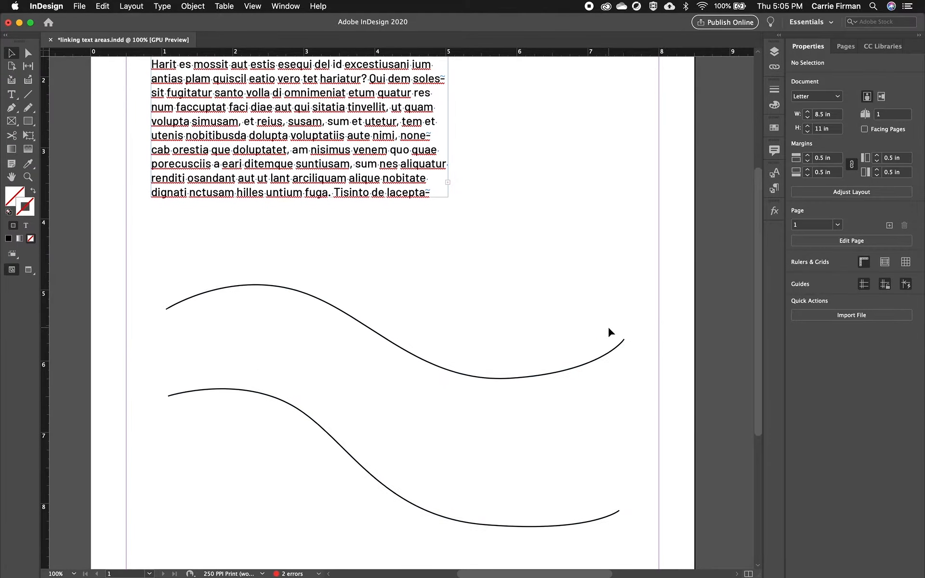
pyautogui.moveTo(278, 318); pyautogui.dragTo(273, 310)
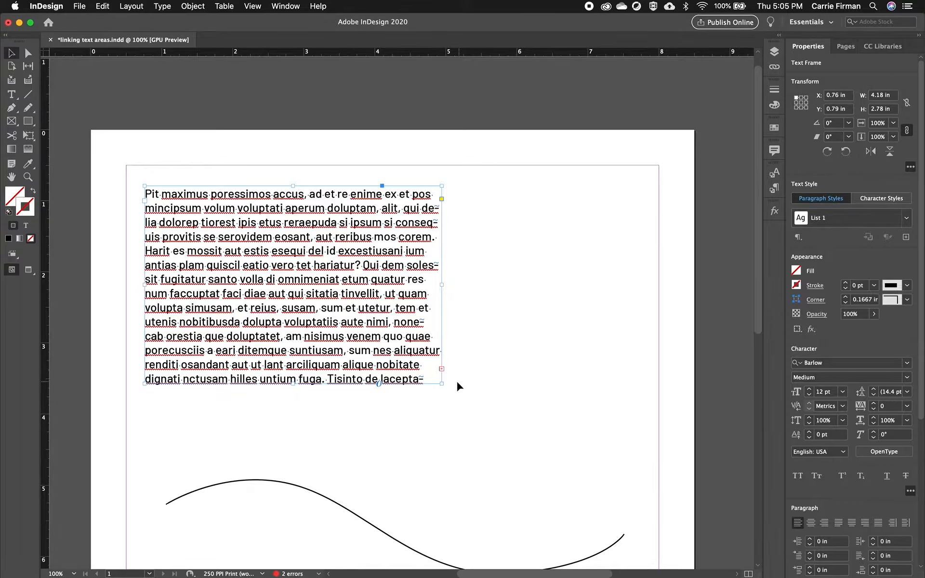
pyautogui.moveTo(440, 386); pyautogui.dragTo(387, 436)
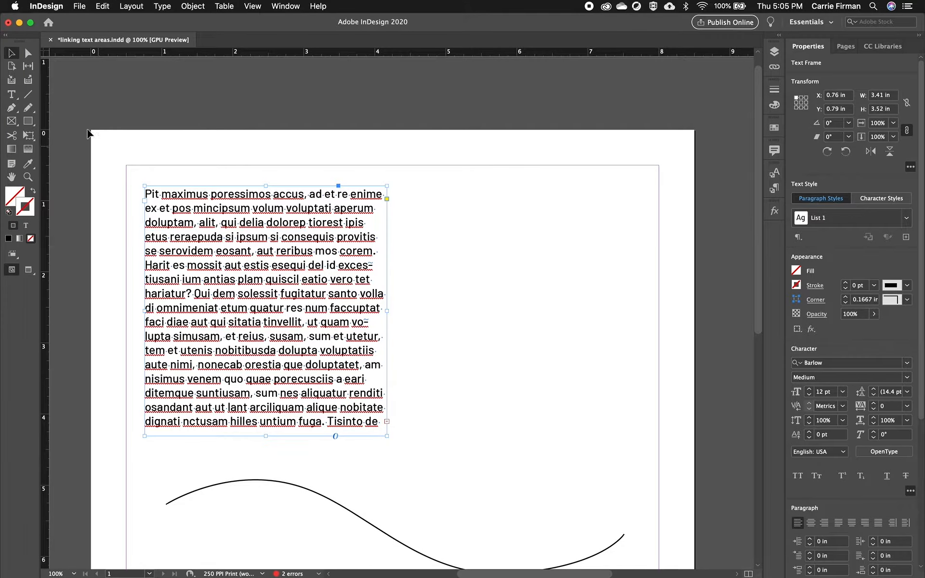
# - Draw an empty second text frame about 3.85 by 4.4 in beside the existing column, level with its top edge
pyautogui.click(12, 94)
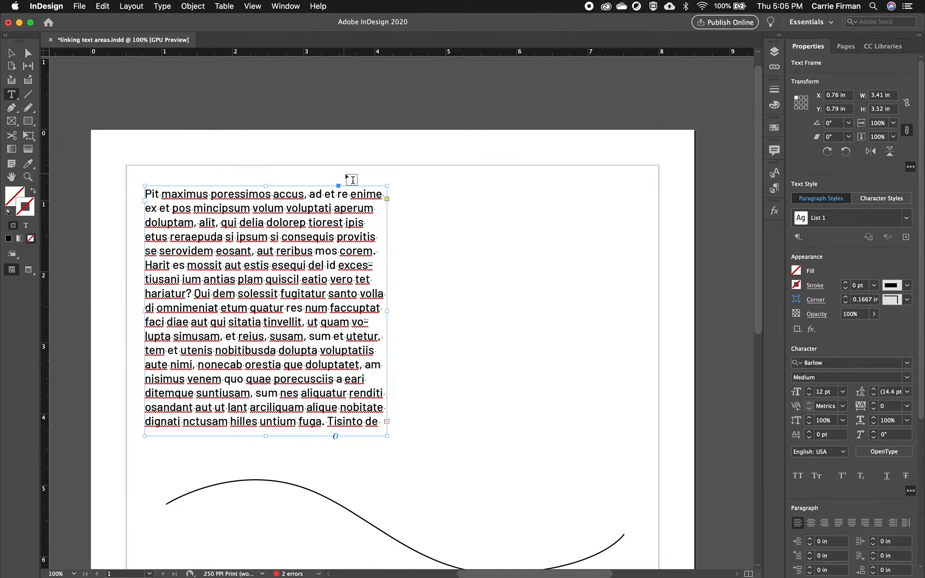
pyautogui.moveTo(399, 186); pyautogui.dragTo(672, 497)
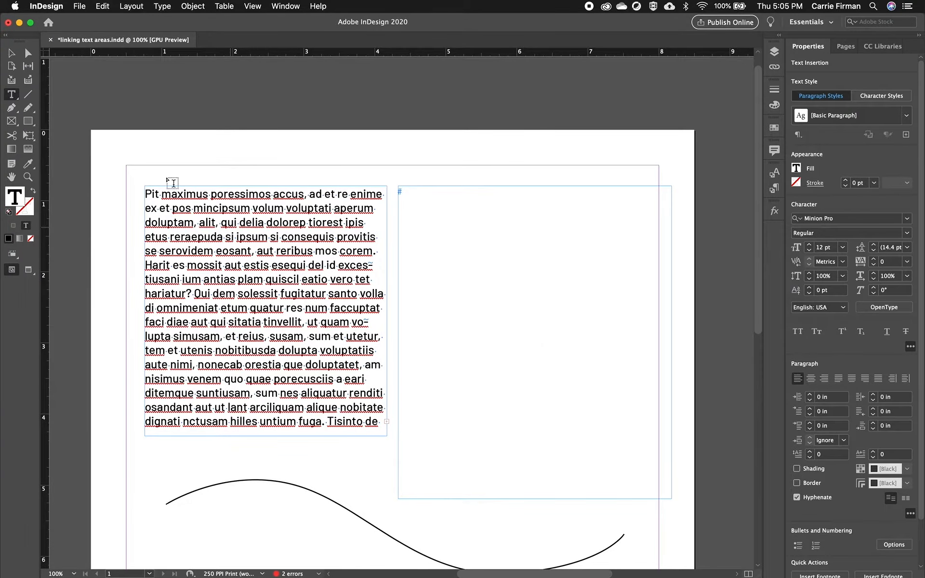
pyautogui.click(12, 53)
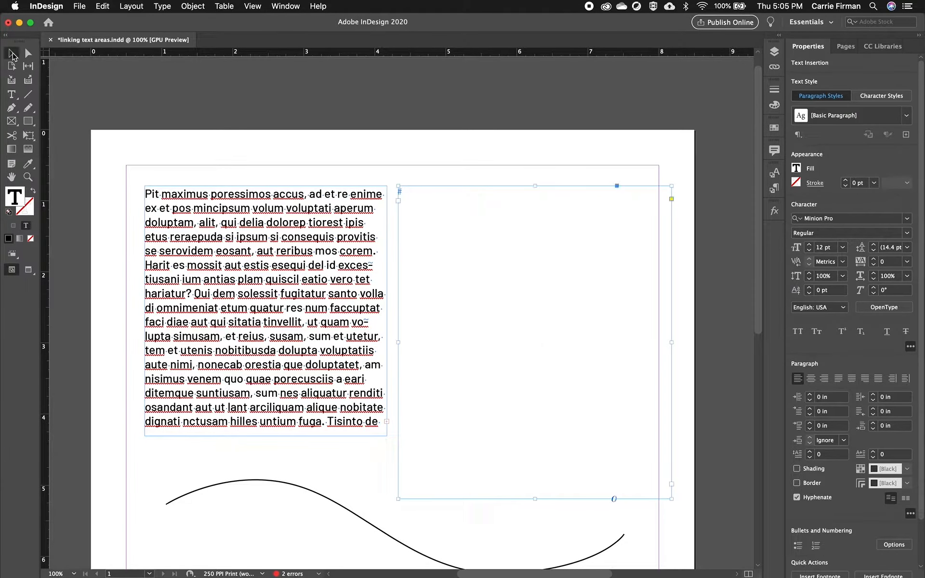
# - Thread the overset text from the first text frame into the empty second frame
pyautogui.click(354, 413)
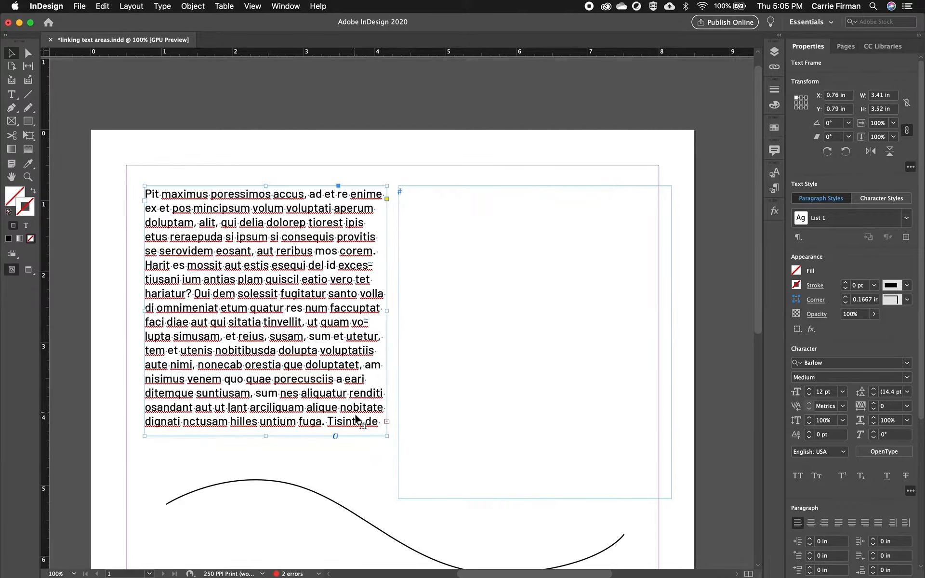
pyautogui.click(386, 422)
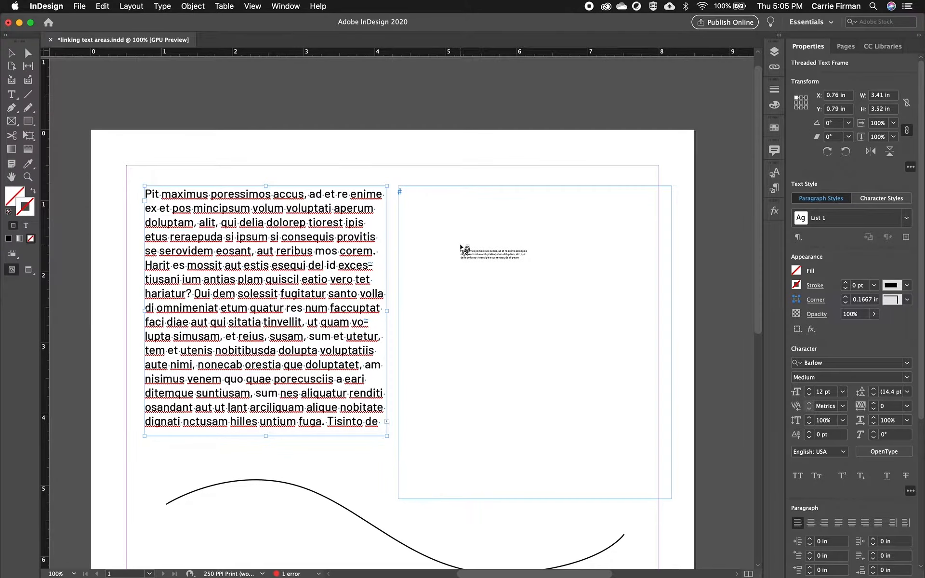
pyautogui.click(417, 205)
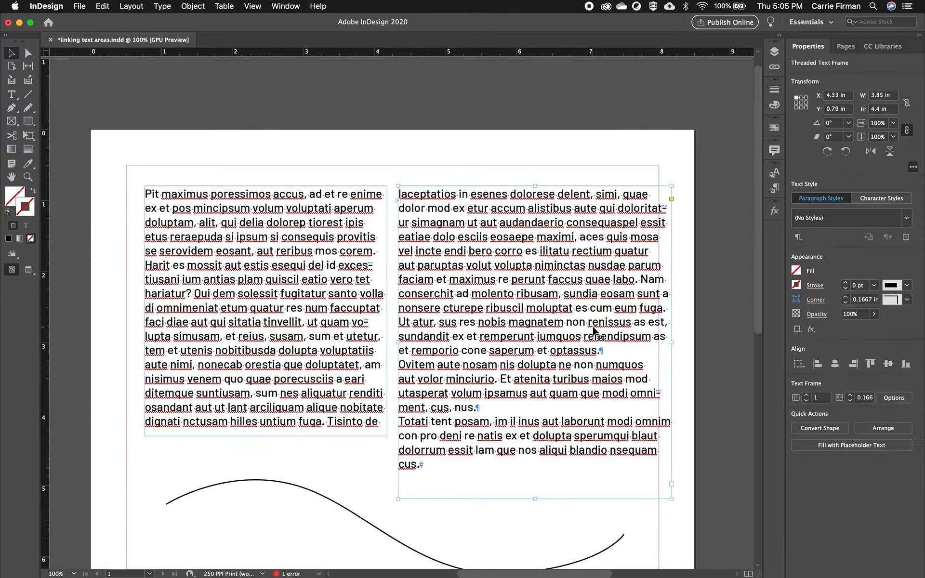
# - Switch the page to preview display and clear the selection
pyautogui.press('w')
pyautogui.click(705, 329)
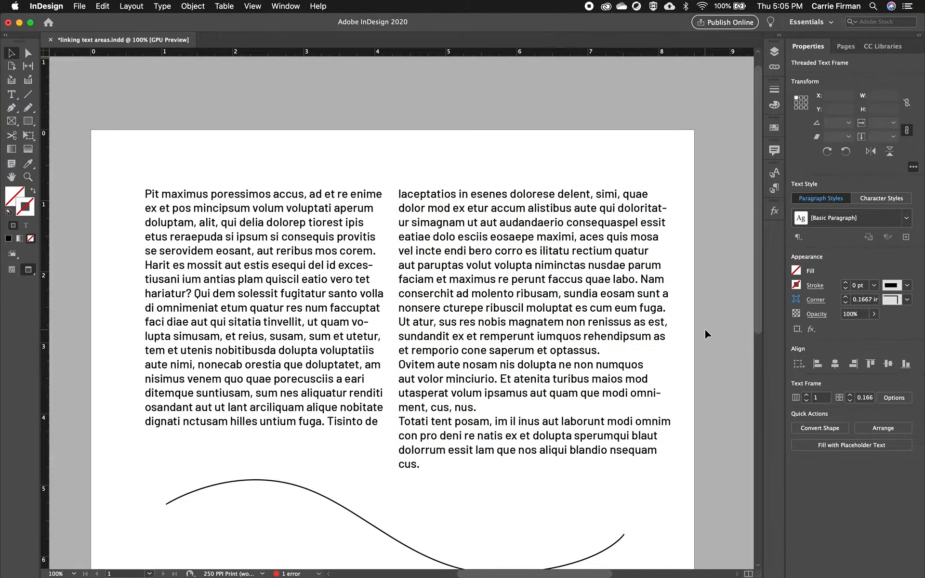
pyautogui.scroll(-1, 707, 360)
# - Stretch the first column's frame to about 4.46 in tall and align the tops of both columns at Y 0.73 in
pyautogui.moveTo(312, 314); pyautogui.dragTo(313, 310)
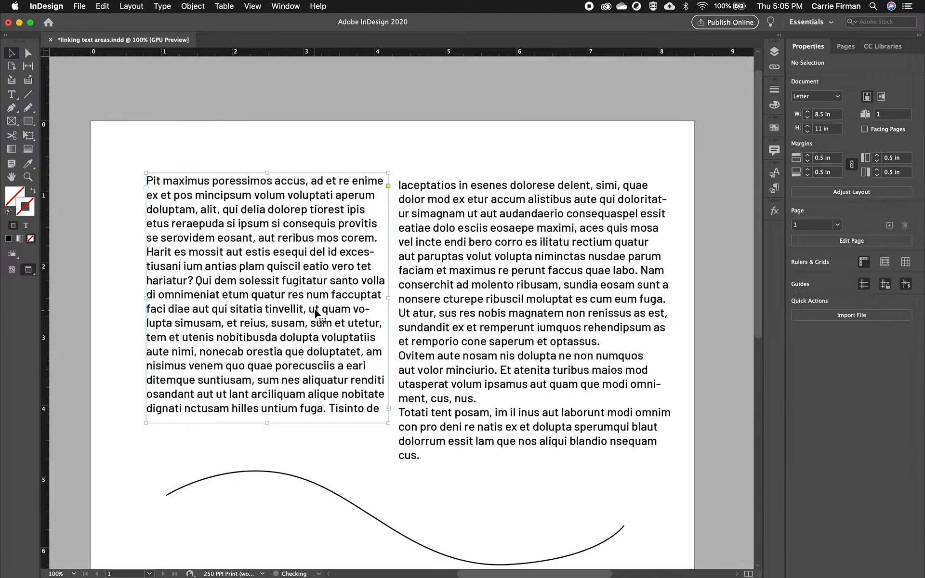
pyautogui.moveTo(267, 423); pyautogui.dragTo(268, 490)
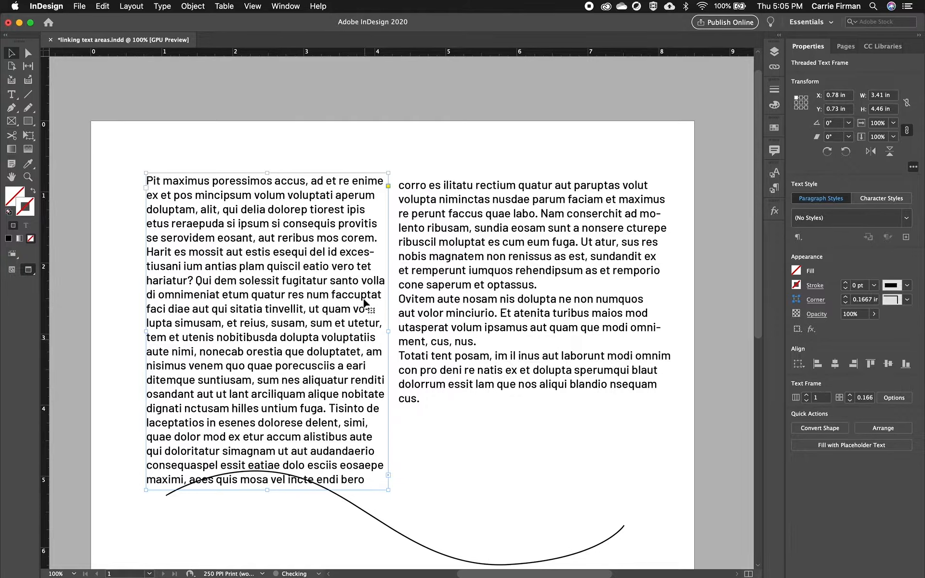
pyautogui.click(494, 249)
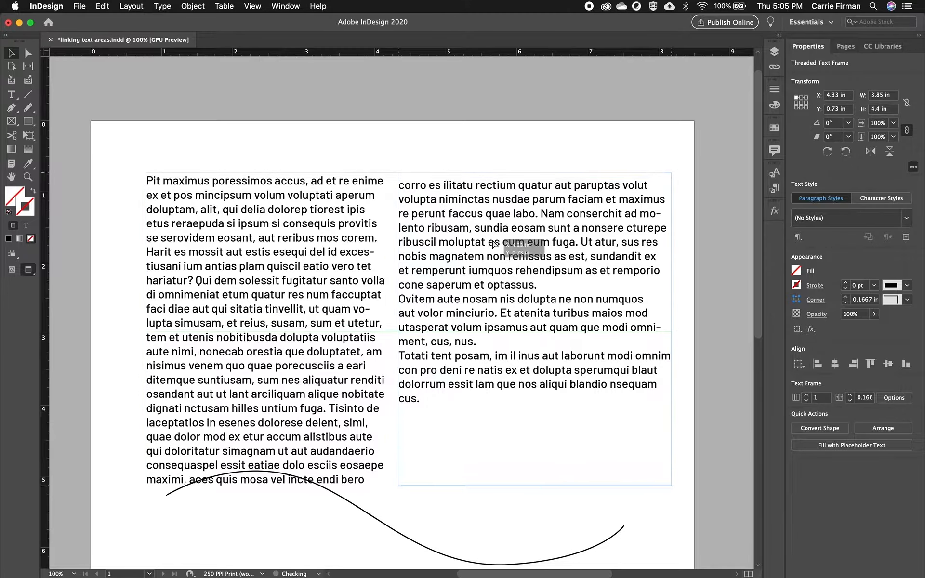
pyautogui.moveTo(493, 247); pyautogui.dragTo(496, 242)
# - Shorten the first column's frame to about 3.38 in so its text reflows into the second column
pyautogui.click(357, 411)
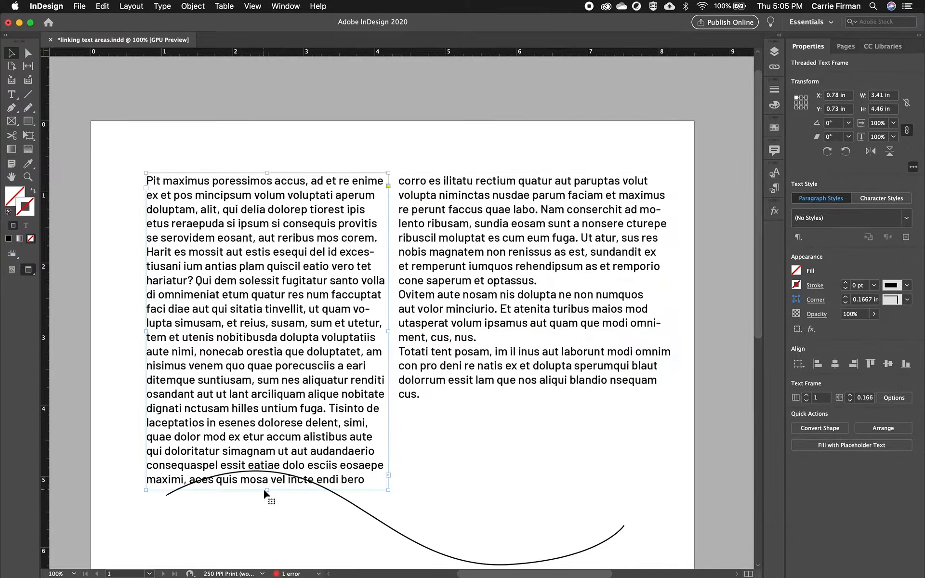
pyautogui.moveTo(268, 490); pyautogui.dragTo(273, 413)
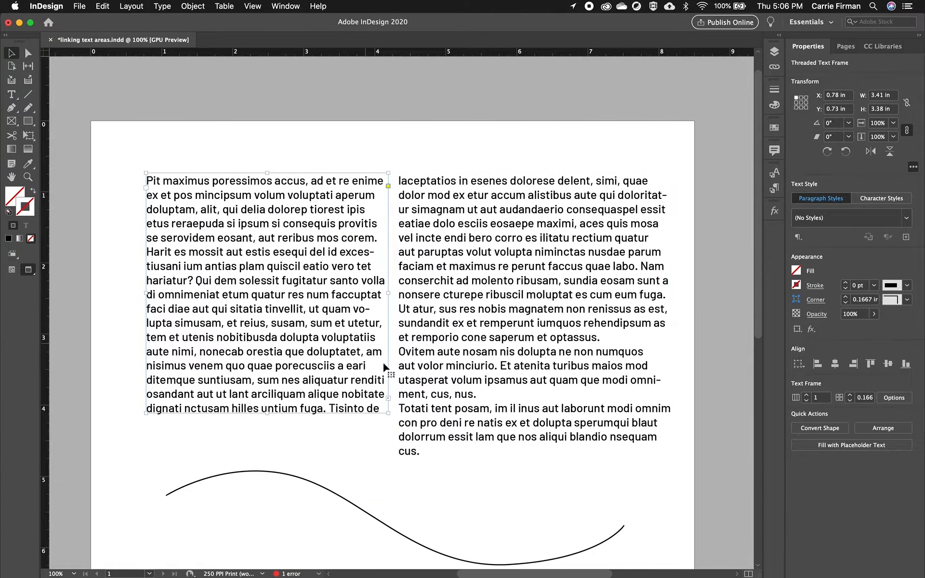
# - Move the lower curve down to about Y 7.88 in and the upper curve down to about Y 6.48 in
pyautogui.scroll(-3, 586, 434)
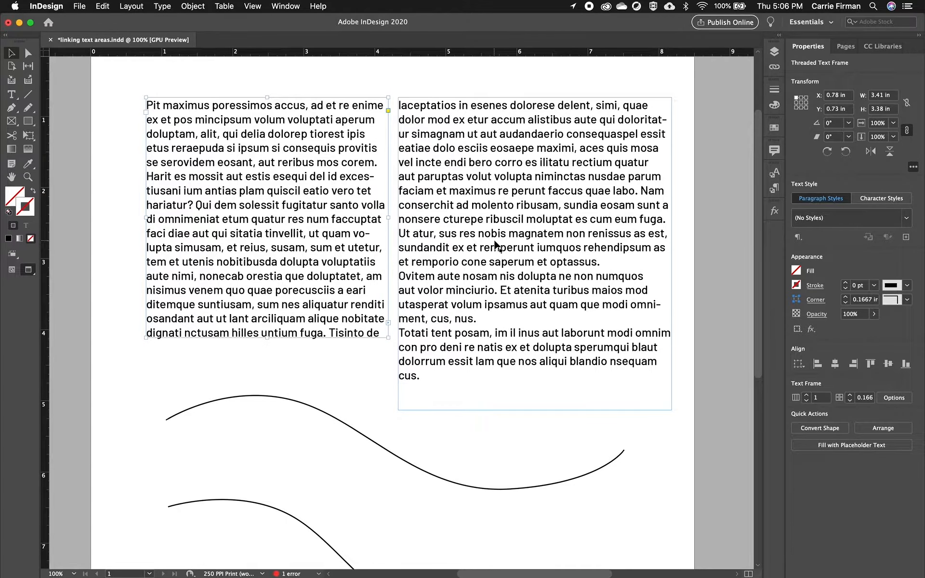
pyautogui.click(643, 436)
pyautogui.moveTo(456, 444); pyautogui.dragTo(456, 232)
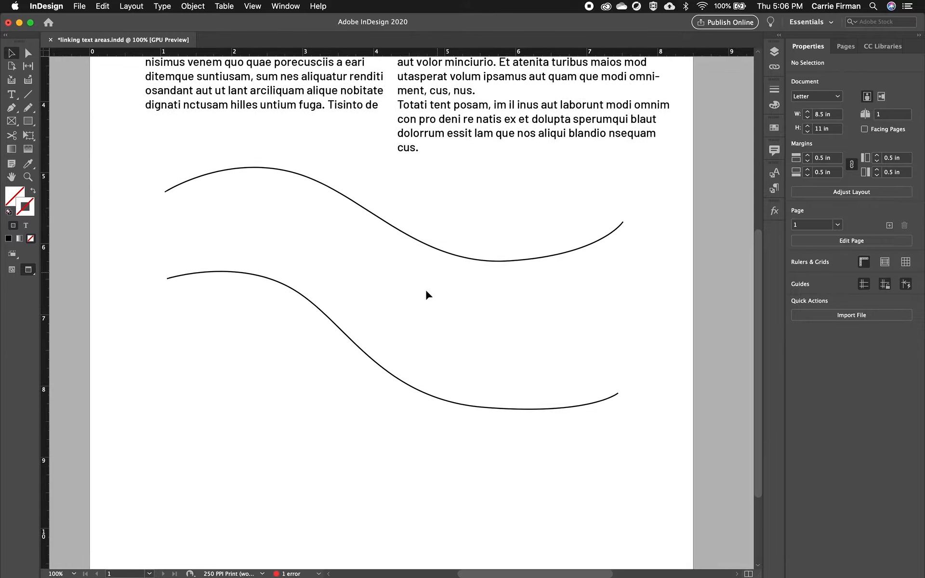
pyautogui.moveTo(377, 374); pyautogui.dragTo(378, 481)
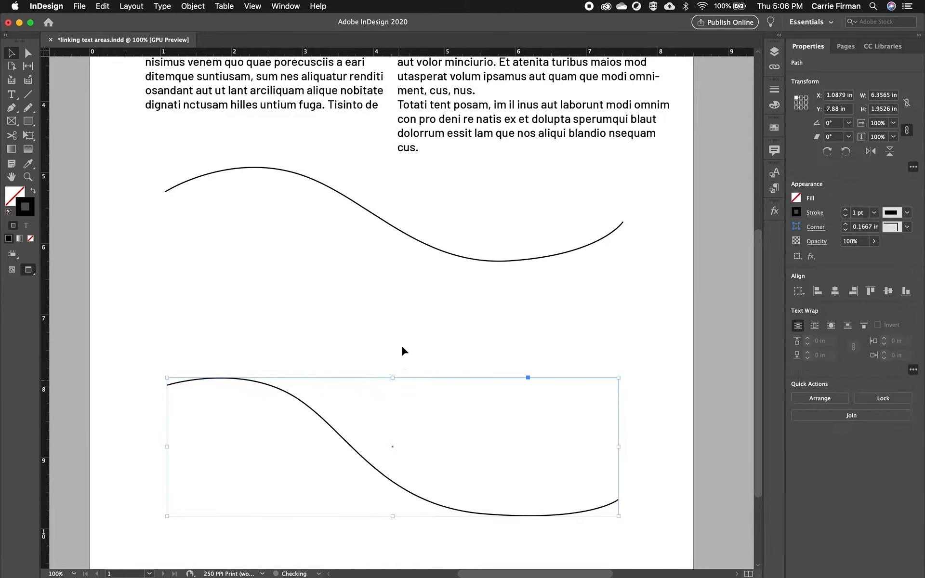
pyautogui.moveTo(418, 245); pyautogui.dragTo(421, 355)
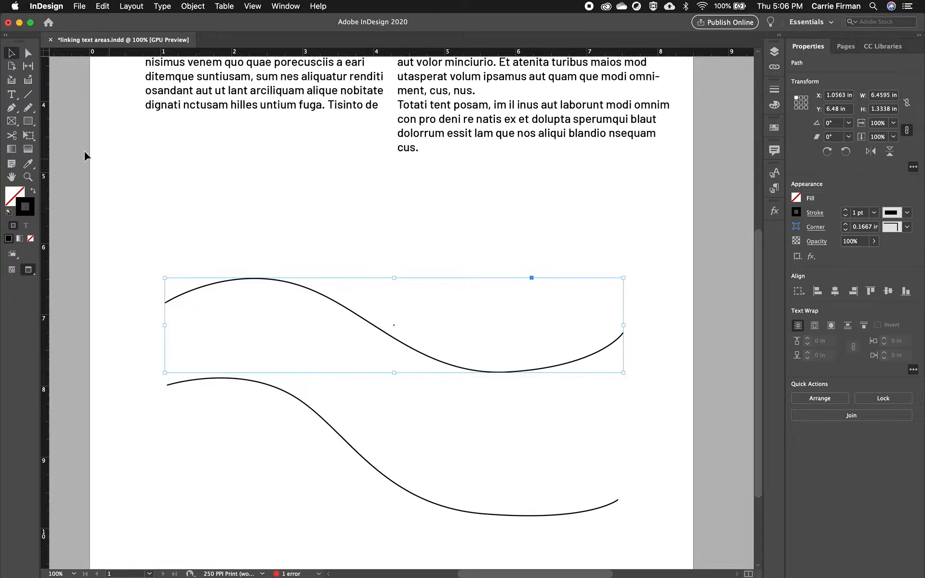
# - Use the Type on a Path tool to insert the placeholder text beginning "Pit maximus poressimos accus" along the upper curve
pyautogui.click(16, 97)
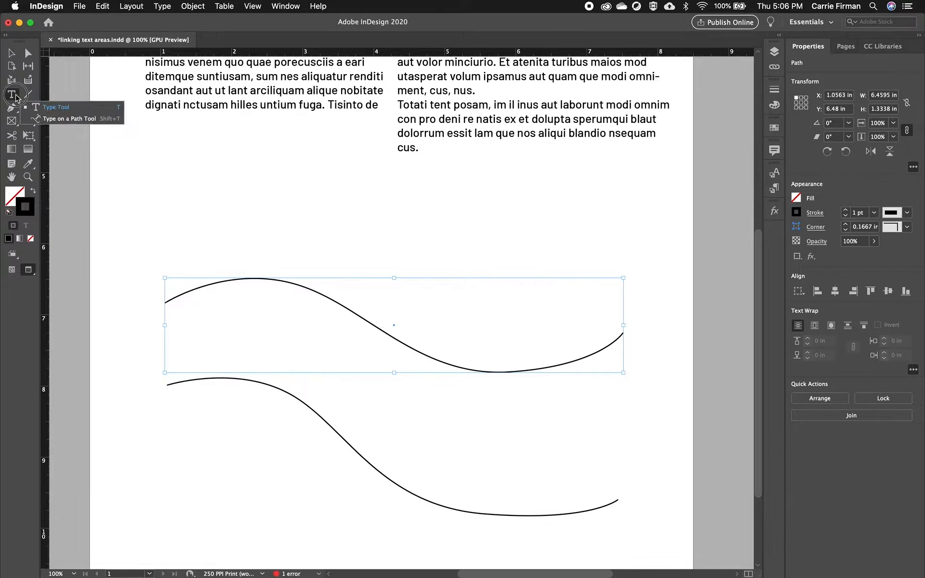
pyautogui.click(73, 119)
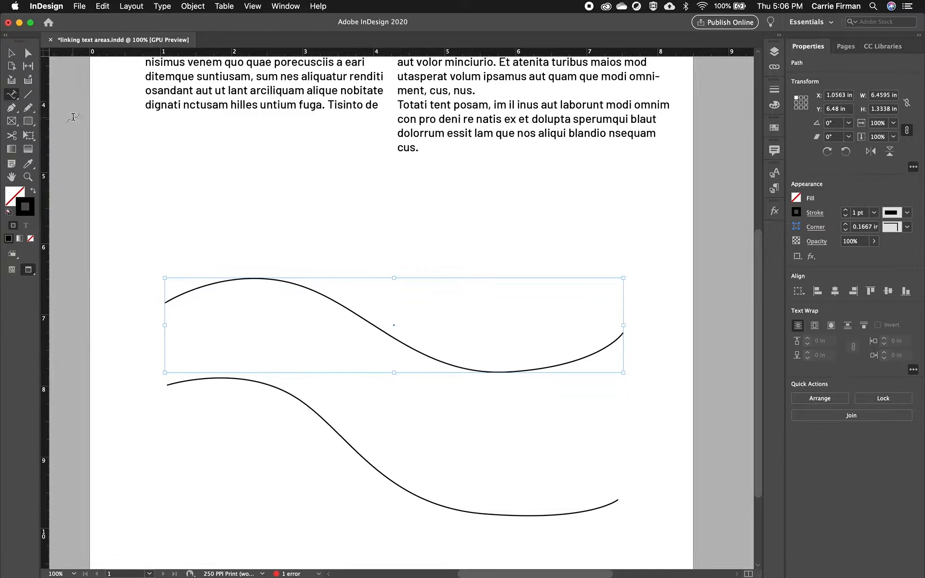
pyautogui.click(165, 302)
pyautogui.write('Pit maximus poressimos accus, ad et re enime ex et pos mincipsum volum voluptati aperum')
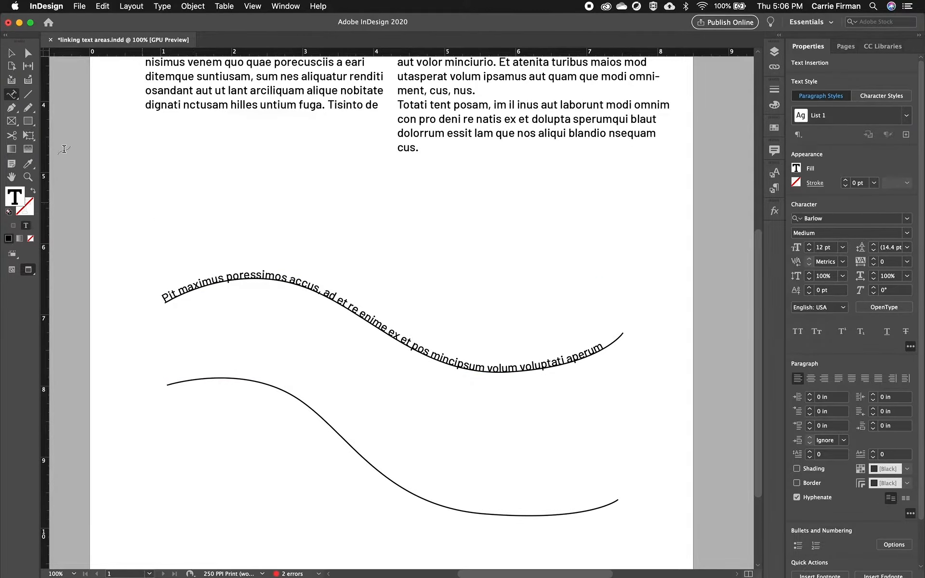
pyautogui.click(12, 56)
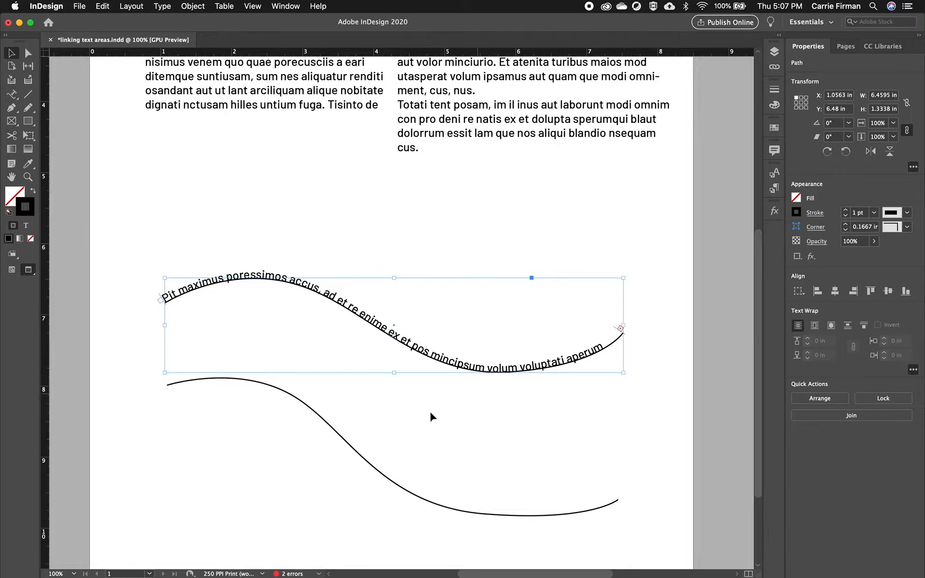
# - Turn the lower curve into an empty type path with the Type on a Path tool
pyautogui.click(335, 432)
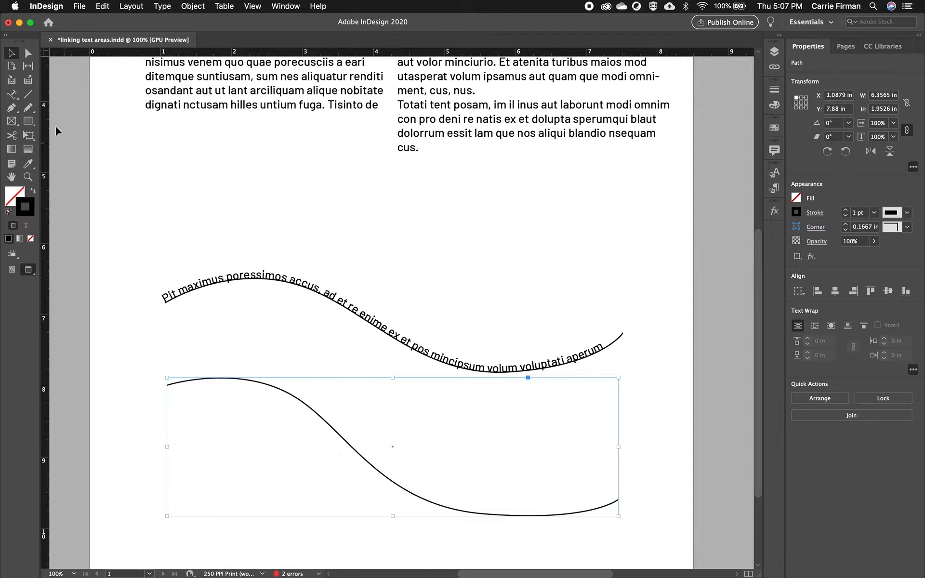
pyautogui.click(12, 95)
pyautogui.click(168, 384)
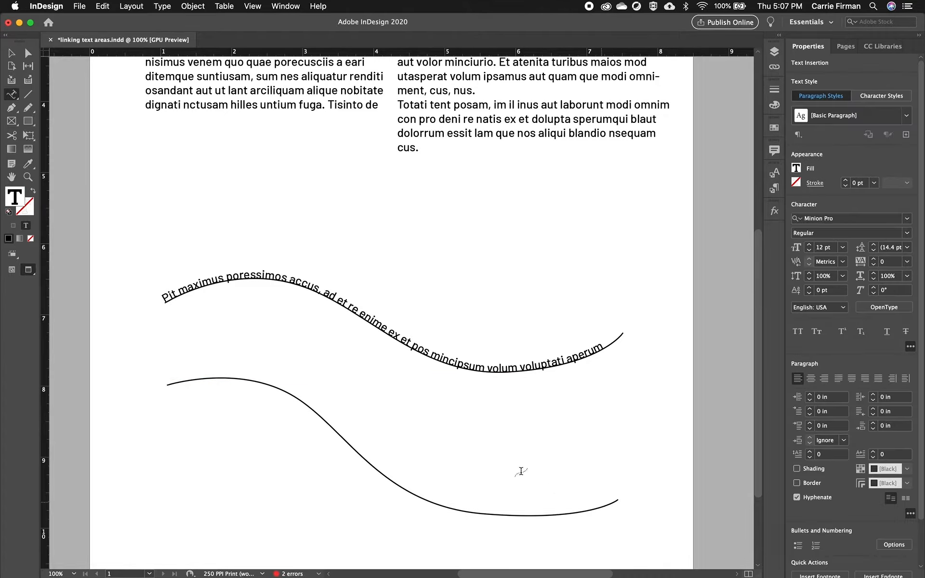
pyautogui.click(11, 54)
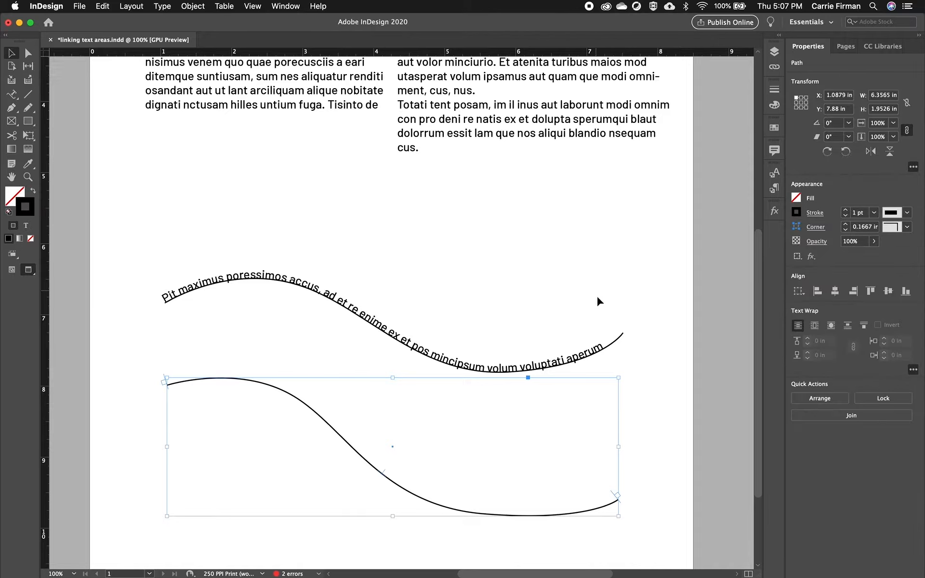
# - Thread the overset text from the upper curve onto the lower curve
pyautogui.click(600, 351)
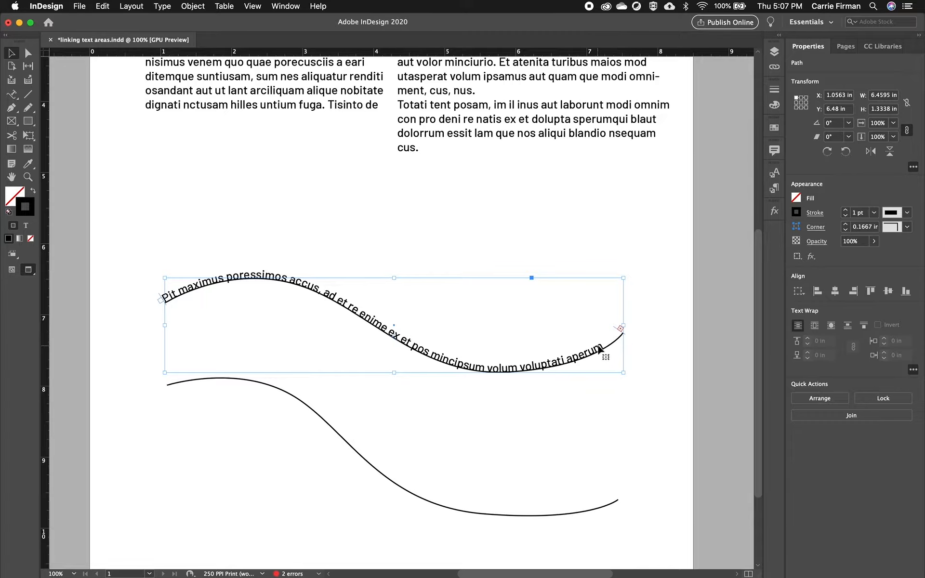
pyautogui.click(621, 329)
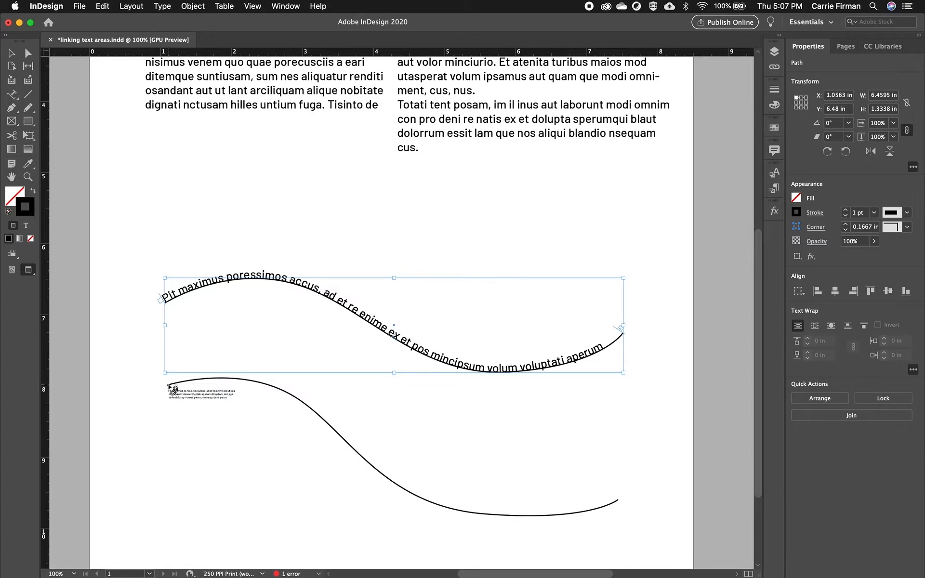
pyautogui.click(169, 388)
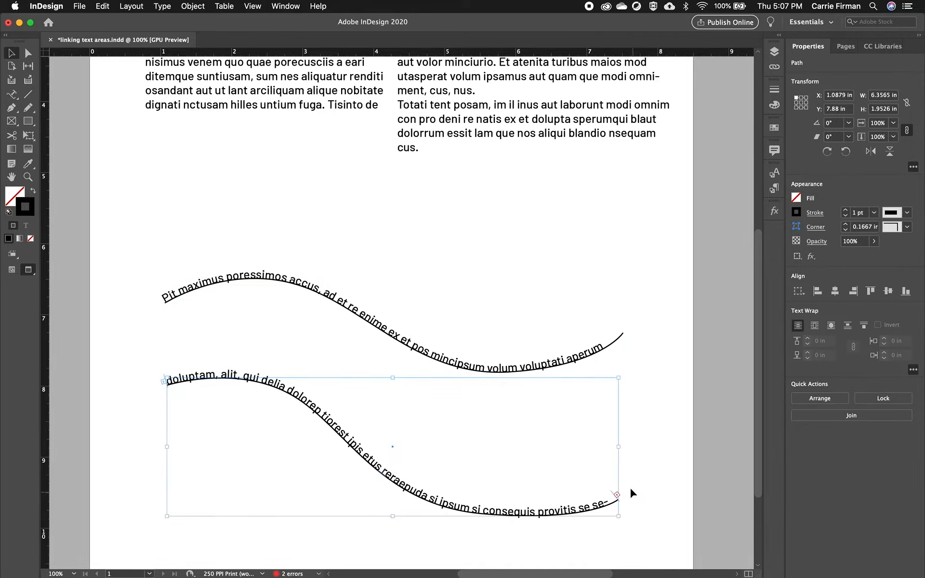
# - Select all the text threaded along the two curves and reduce its font size to 8 pt
pyautogui.doubleClick(311, 404)
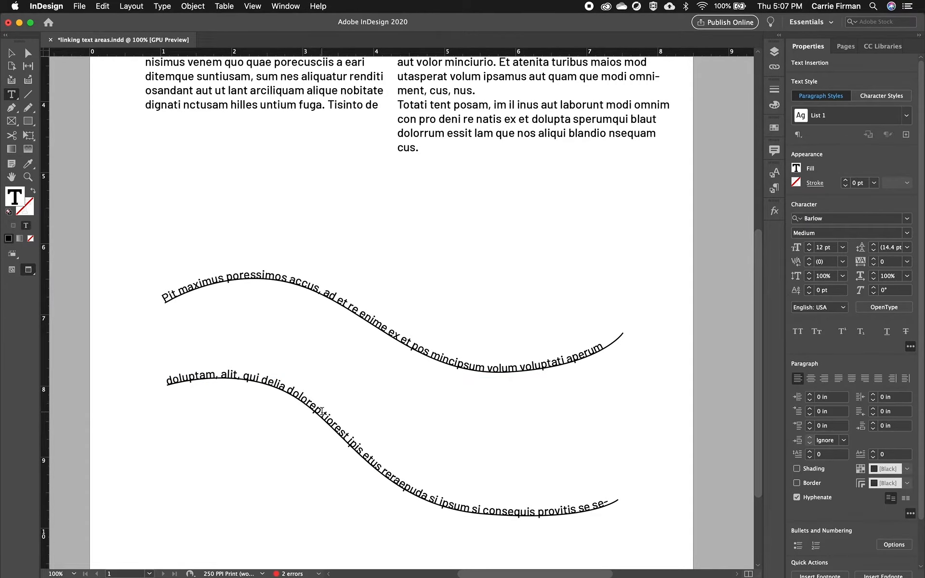
pyautogui.press('super')
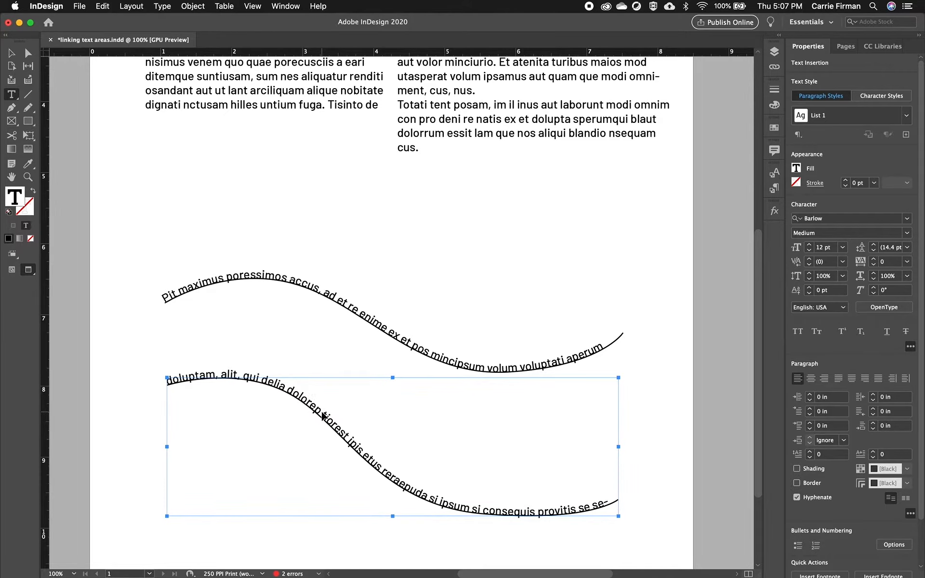
pyautogui.press('super+a')
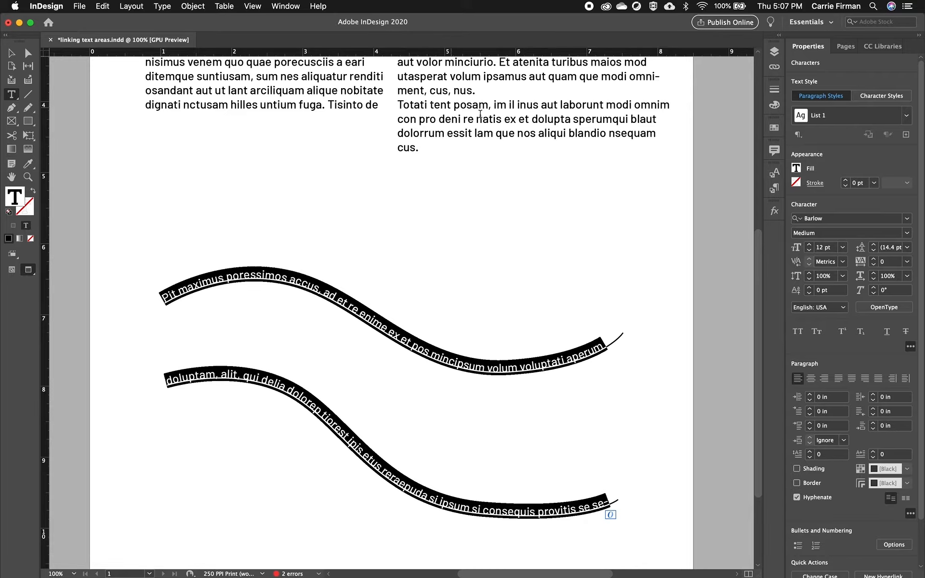
pyautogui.click(811, 250)
pyautogui.click(810, 250)
pyautogui.click(810, 249)
pyautogui.click(810, 250)
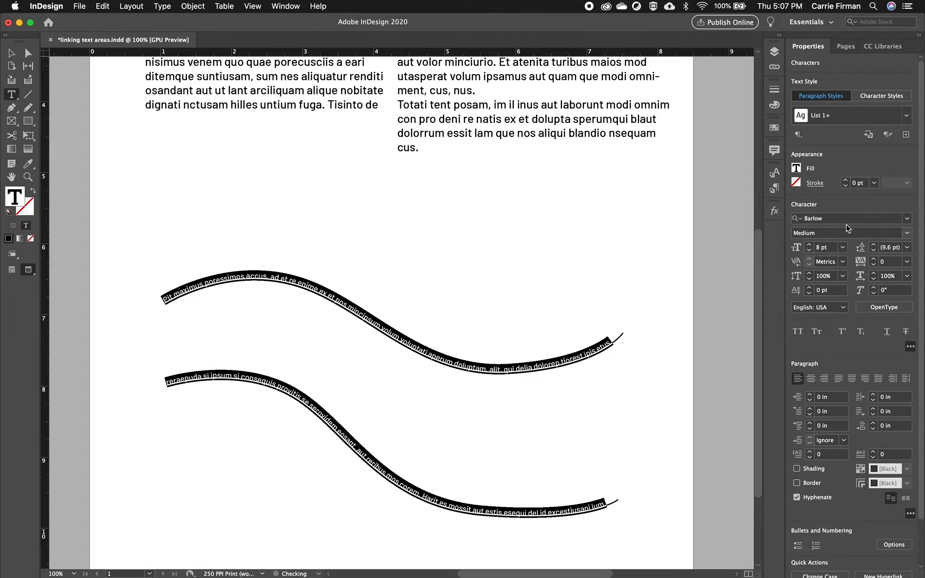
# - Change the font of the text on both curves to Work Sans and remove the stroke from the two curves
pyautogui.click(908, 219)
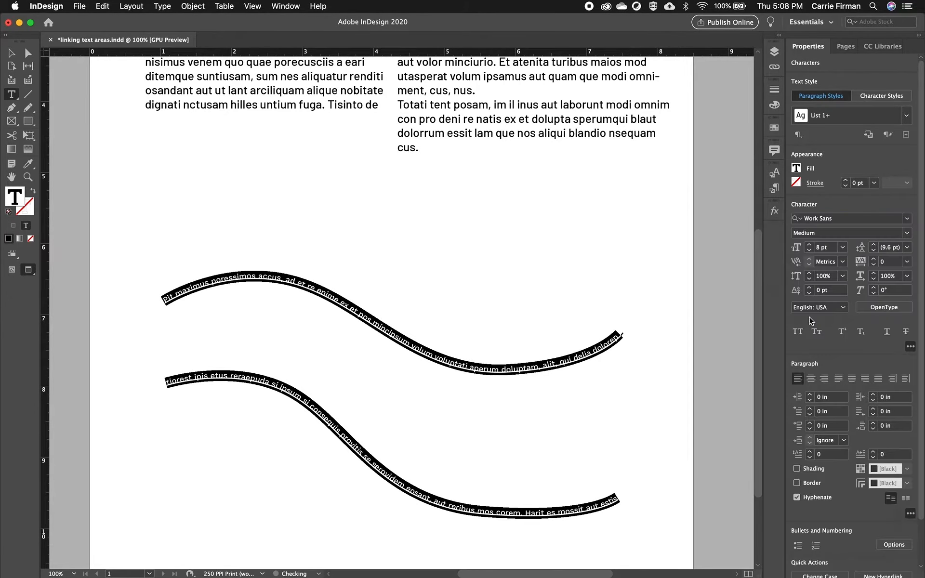
pyautogui.click(808, 318)
pyautogui.click(13, 55)
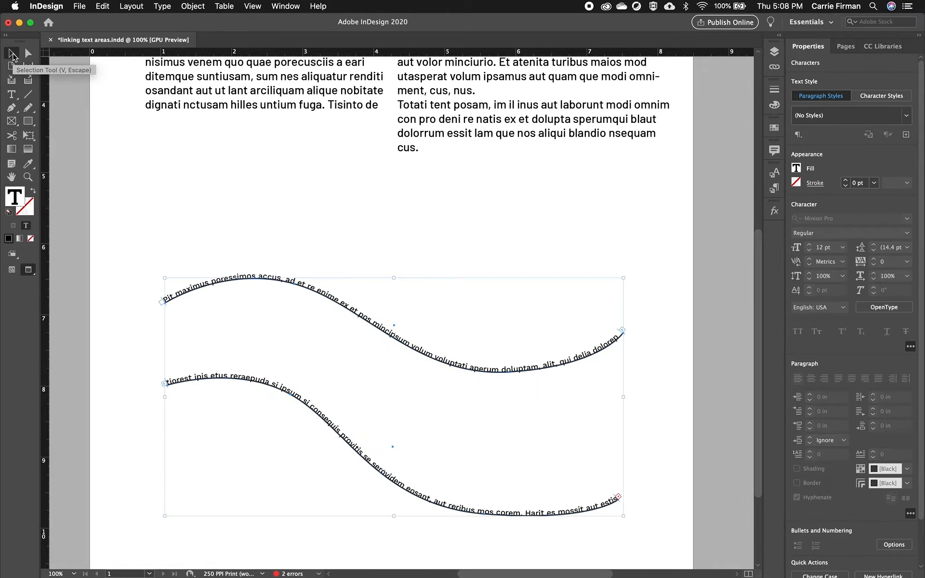
pyautogui.moveTo(125, 264); pyautogui.dragTo(229, 426)
pyautogui.click(31, 238)
pyautogui.click(111, 279)
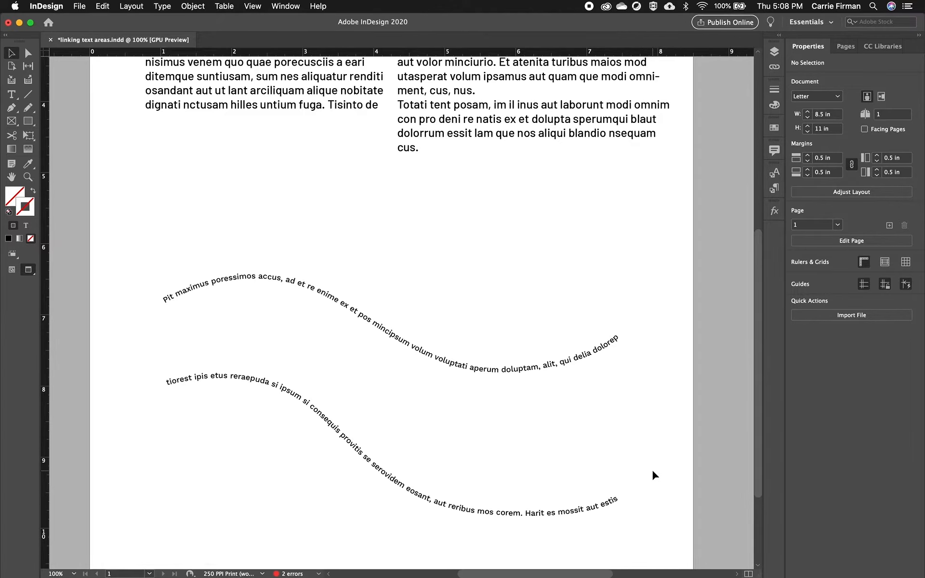
# - Switch from preview to the normal screen mode and move the lower curve up to about Y 7.29 in
pyautogui.press('w')
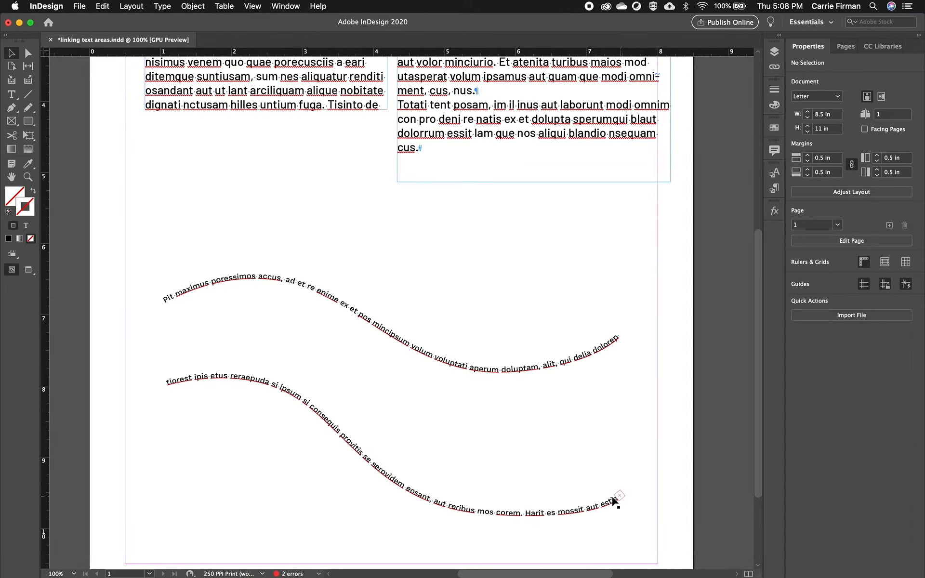
pyautogui.moveTo(440, 504); pyautogui.dragTo(445, 457)
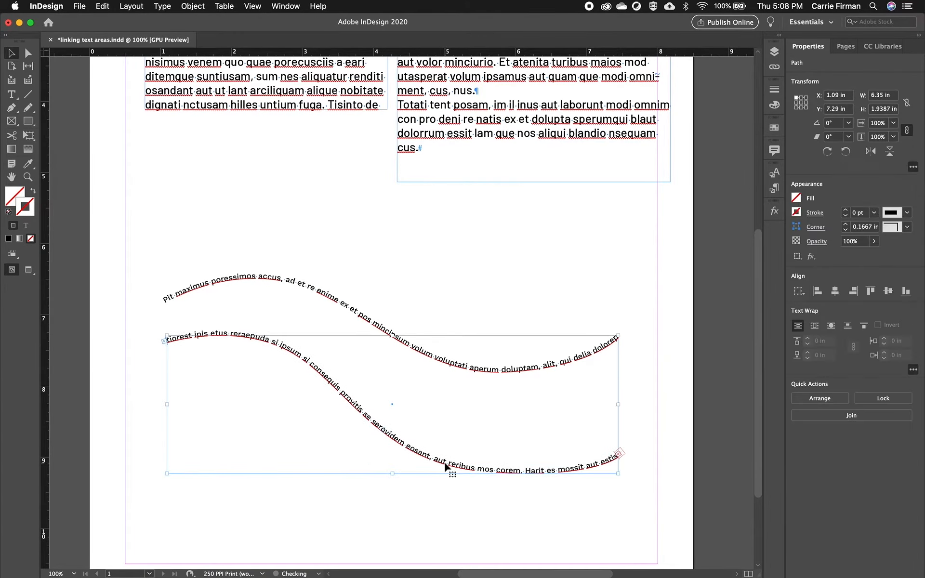
# - Draw an empty text frame about 5.66 in wide and 1.09 in high below the lower curve
pyautogui.moveTo(292, 451); pyautogui.dragTo(292, 346)
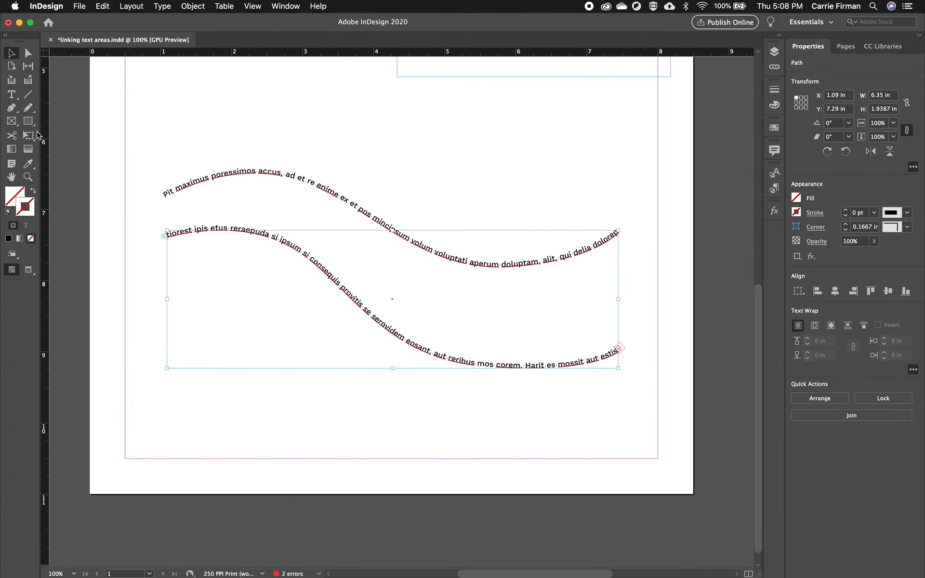
pyautogui.click(11, 94)
pyautogui.moveTo(167, 384); pyautogui.dragTo(570, 461)
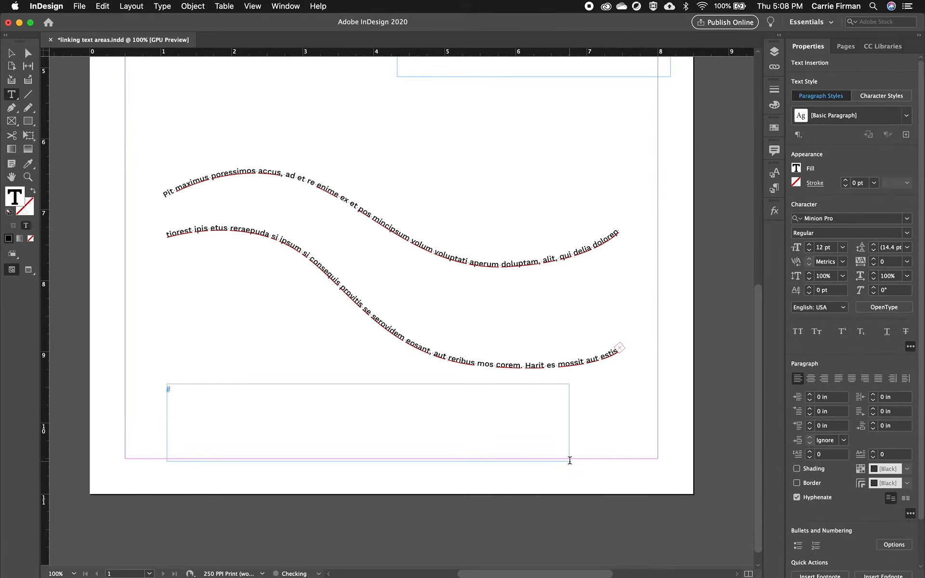
# - Thread the overset text from the end of the lower curve into the empty text frame beneath it
pyautogui.click(11, 53)
pyautogui.click(608, 359)
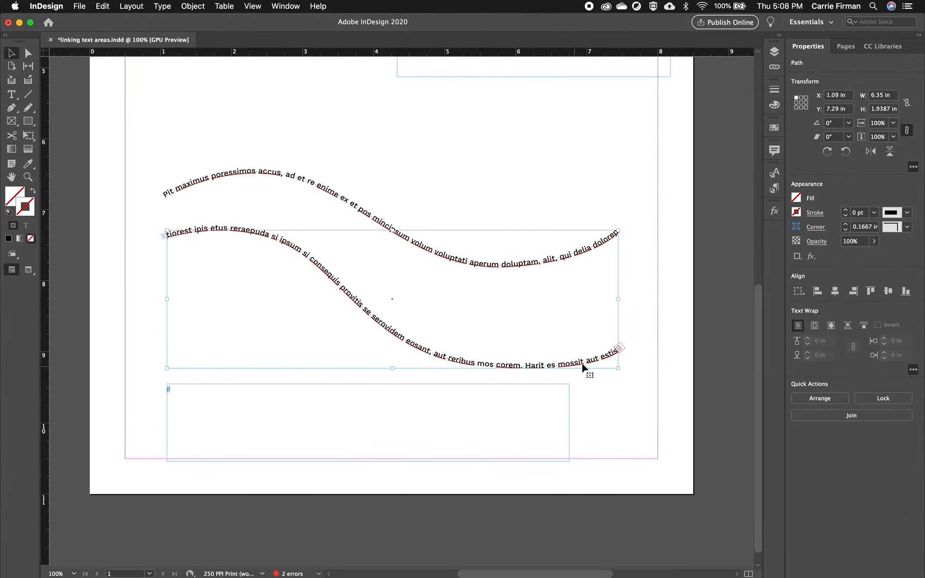
pyautogui.click(618, 346)
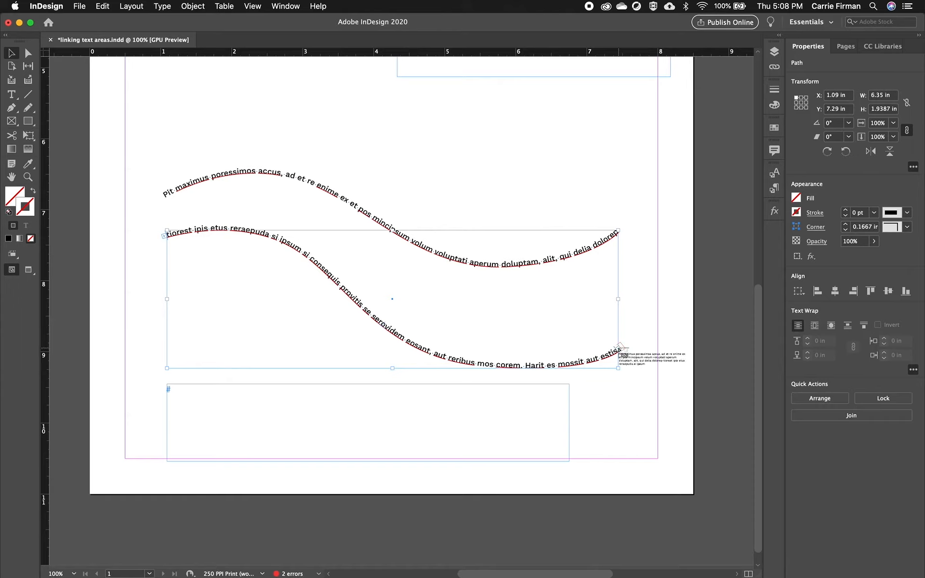
pyautogui.click(195, 409)
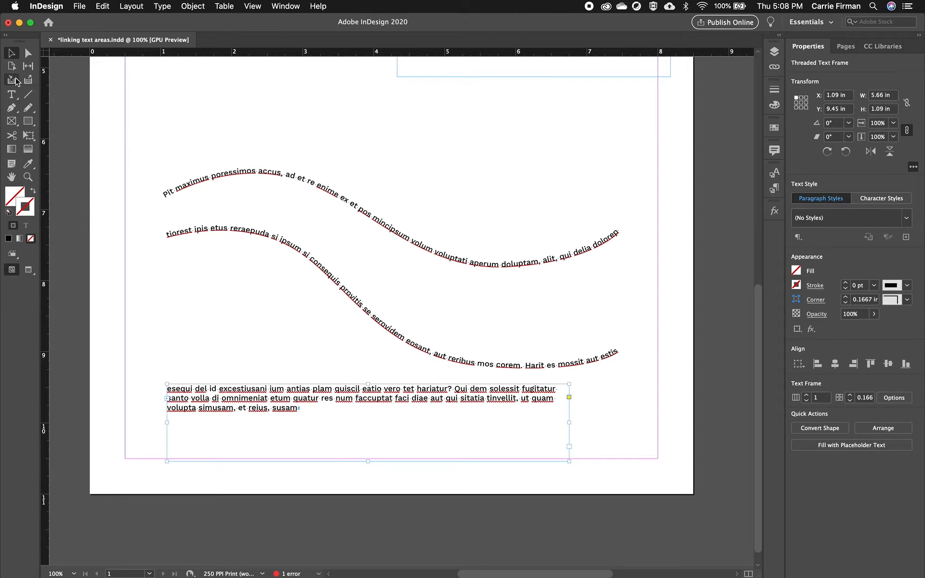
# - Select all the text threaded through the curves and the frame below and set its font size to 10 pt
pyautogui.click(12, 95)
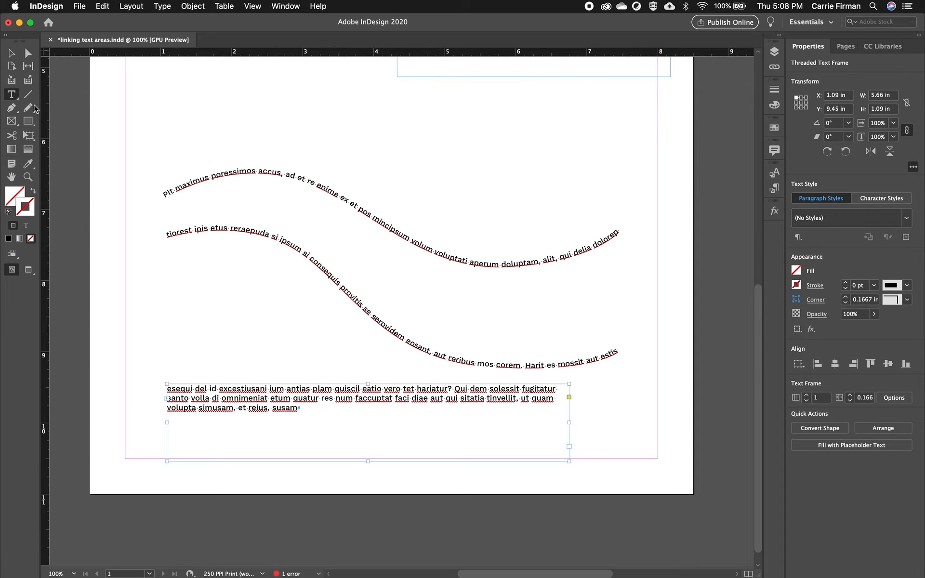
pyautogui.click(289, 407)
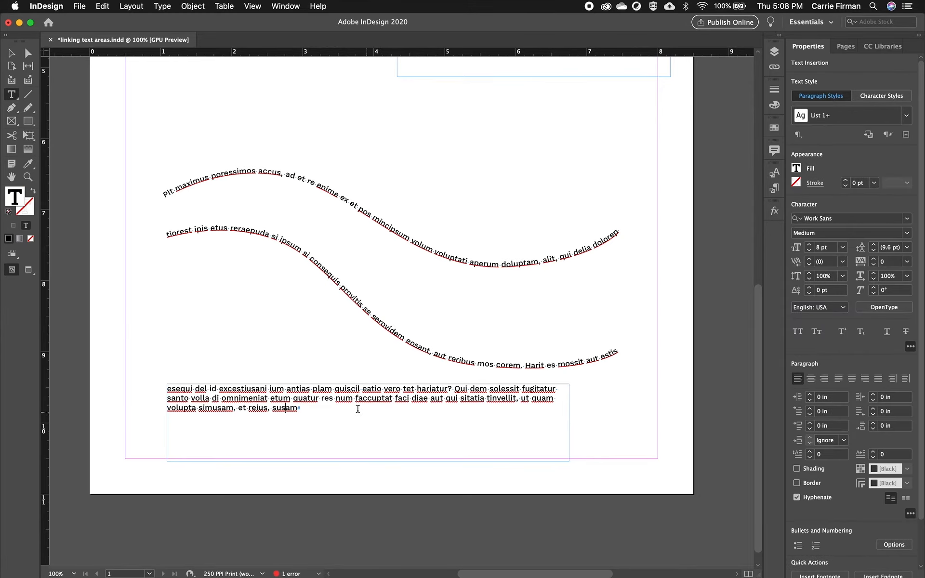
pyautogui.press('super+a')
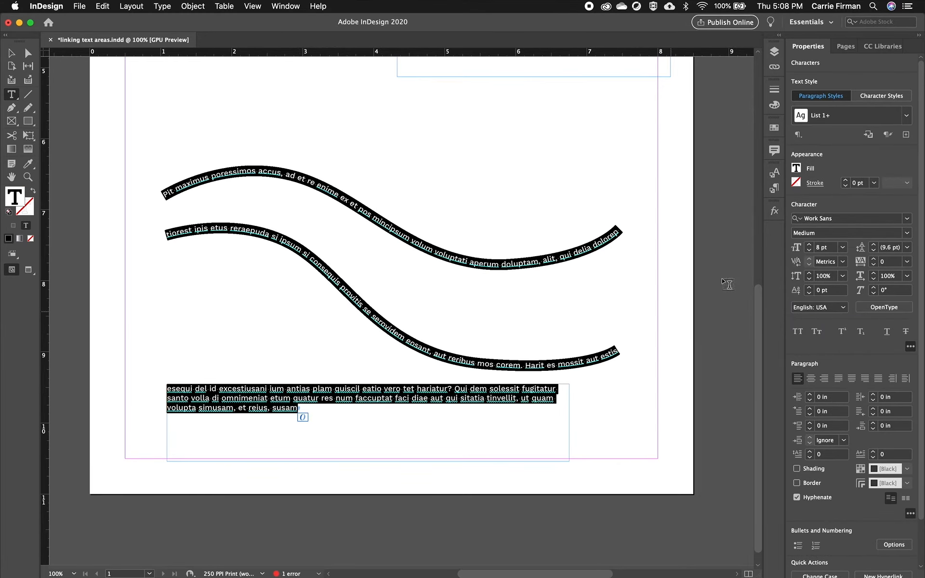
pyautogui.click(809, 246)
pyautogui.click(809, 245)
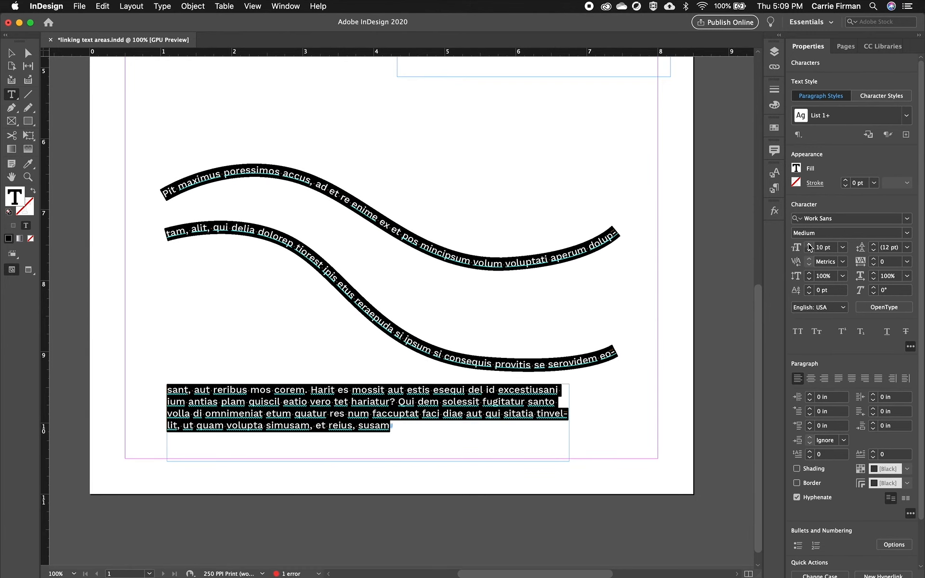
# - Set the leading of the selected threaded text to 13 pt
pyautogui.click(873, 250)
pyautogui.click(874, 250)
pyautogui.click(874, 247)
pyautogui.click(875, 246)
pyautogui.click(875, 247)
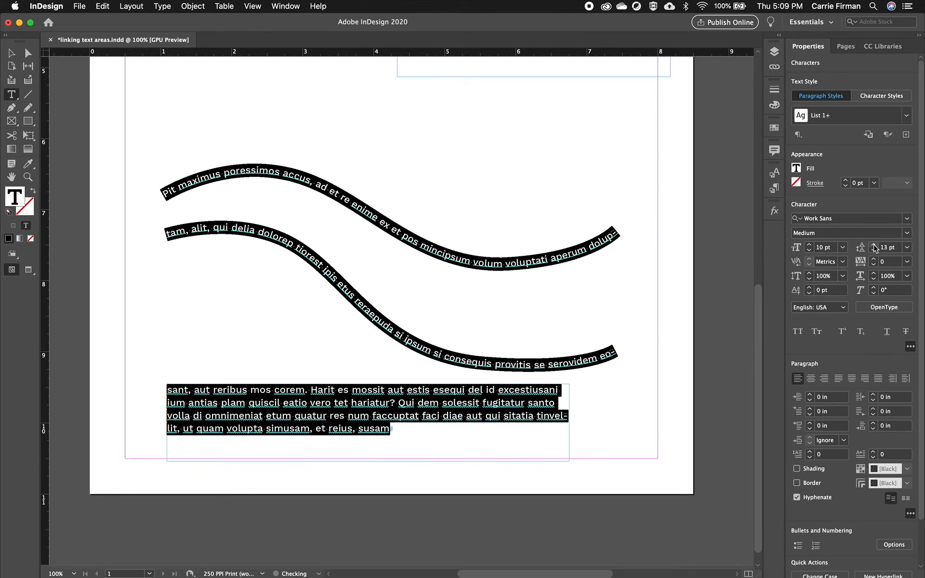
# - Set the font size of the selected threaded text to 11 pt
pyautogui.click(810, 245)
pyautogui.click(810, 250)
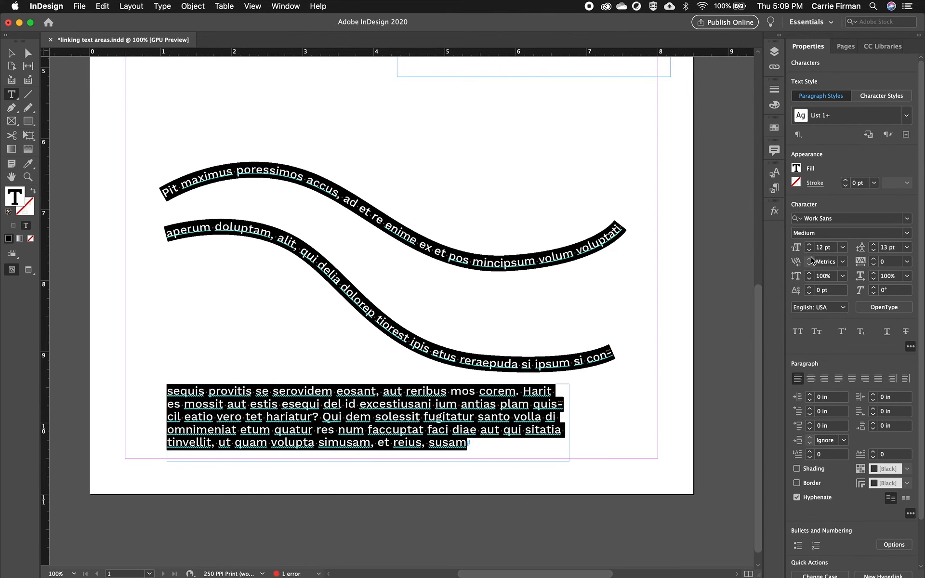
pyautogui.click(810, 245)
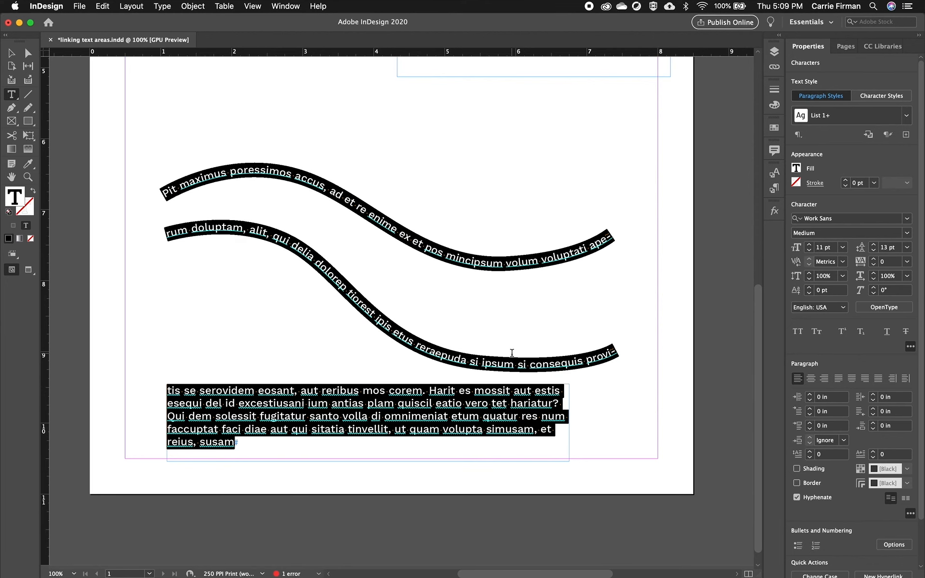
pyautogui.scroll(10, 511, 355)
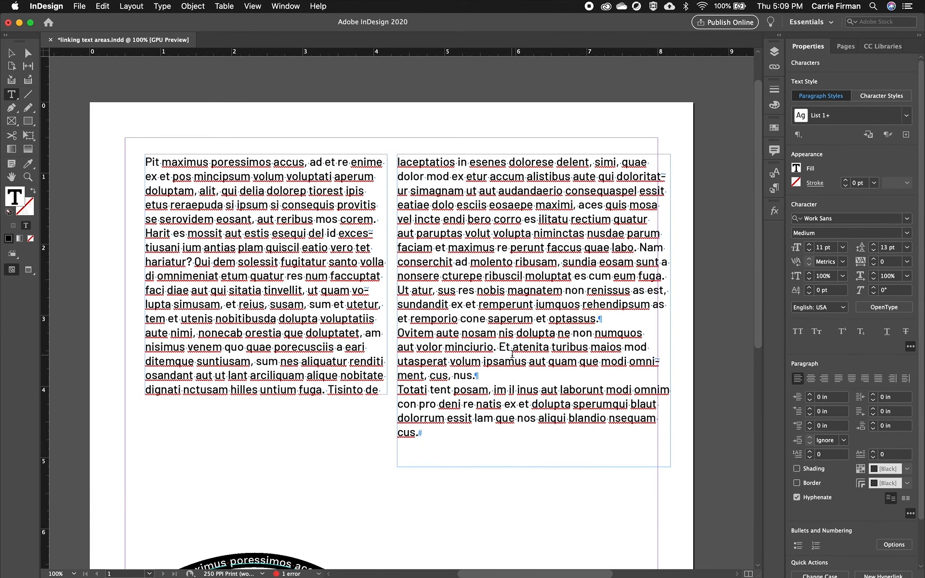